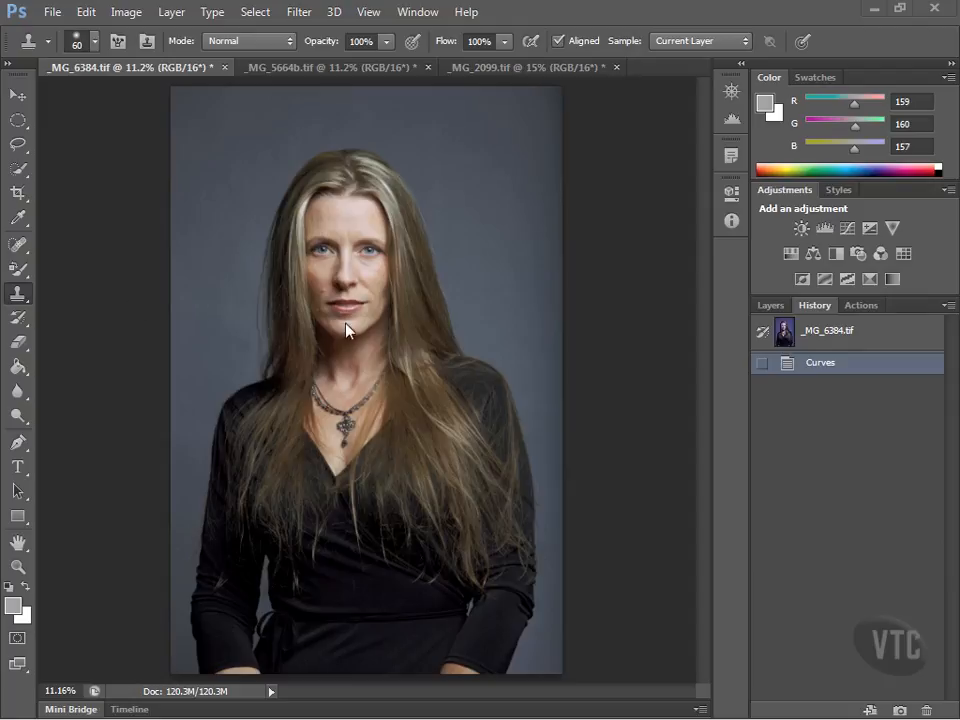
Step: Look at the pattern presets available for the Pattern Stamp Tool and return to the Clone Stamp Tool
right_click(20, 297)
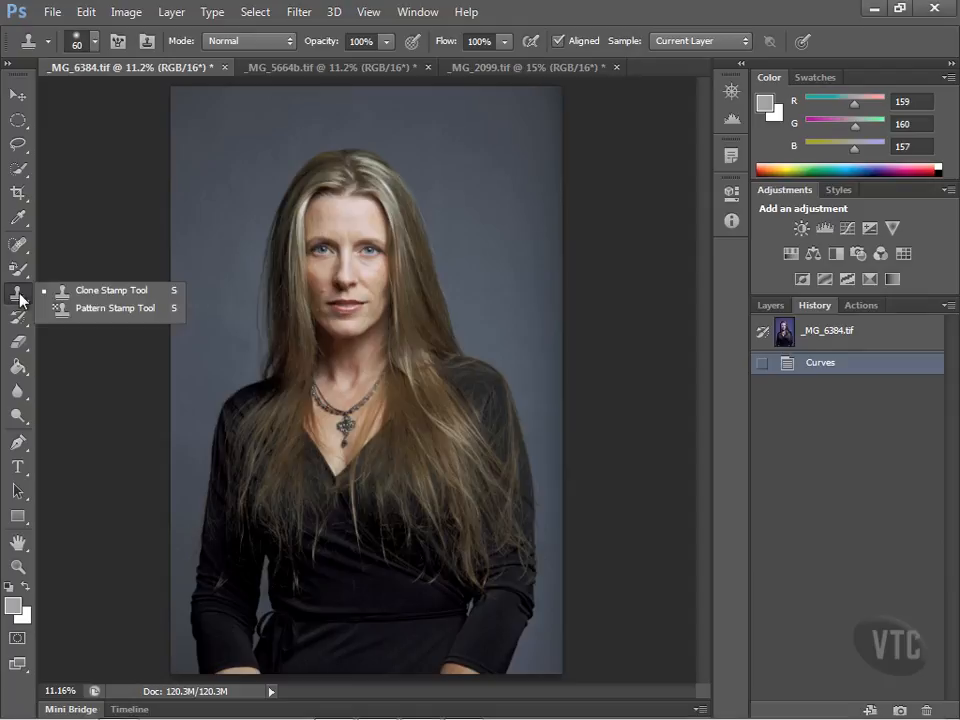
click(116, 310)
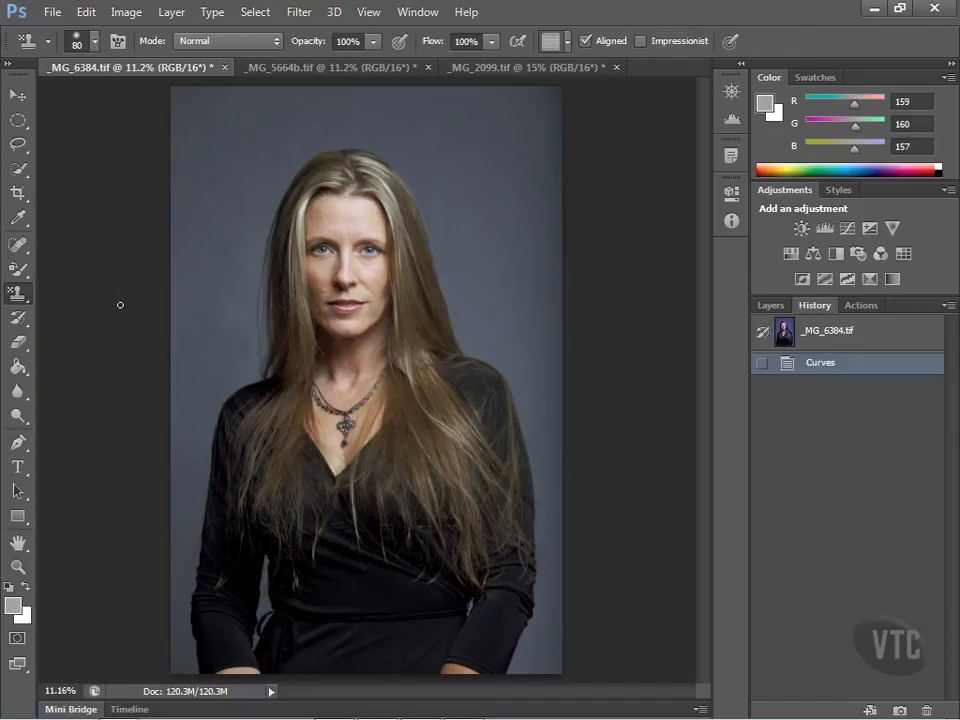
click(556, 44)
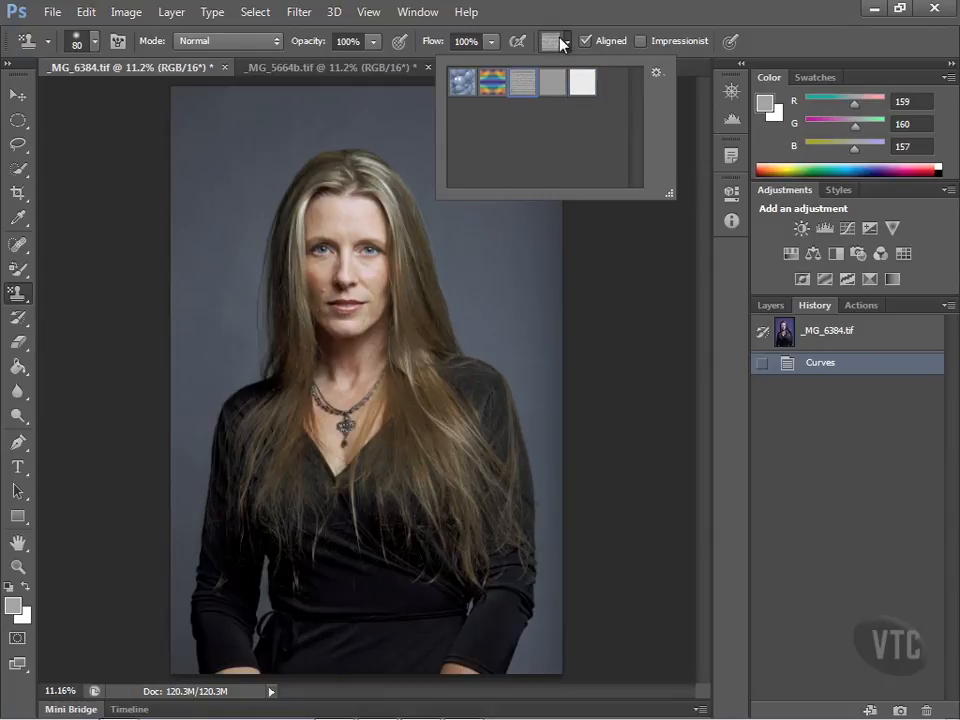
click(560, 44)
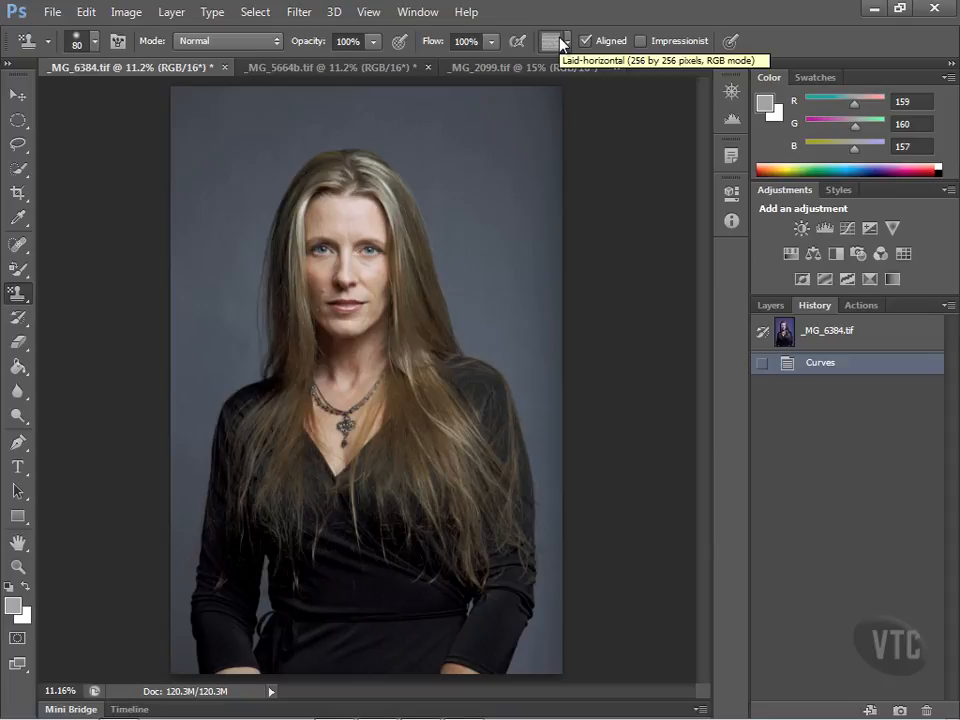
click(19, 298)
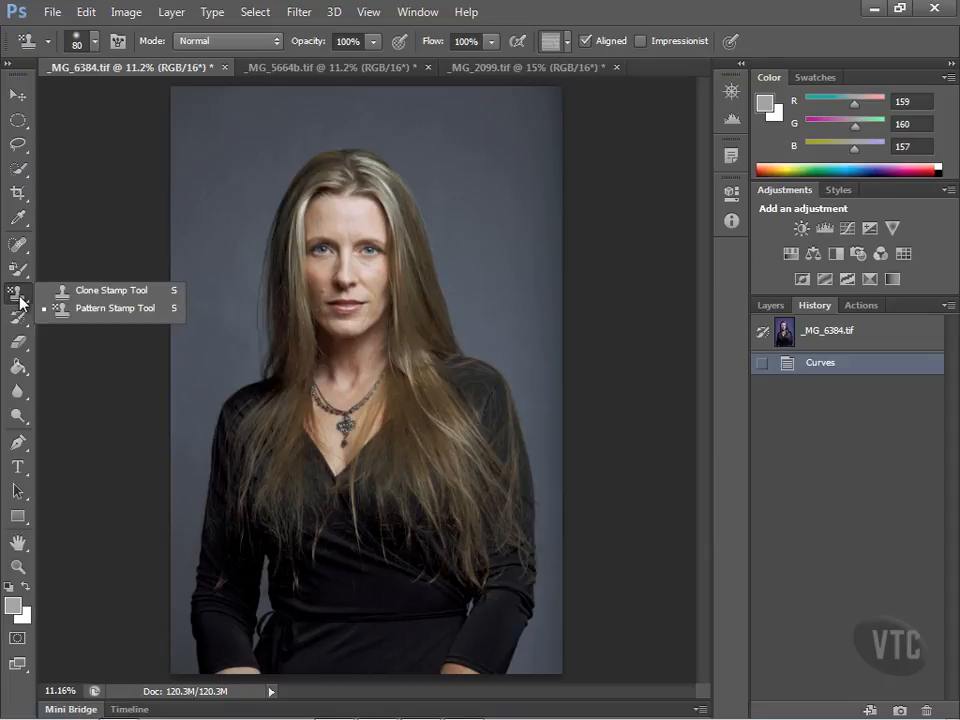
click(114, 294)
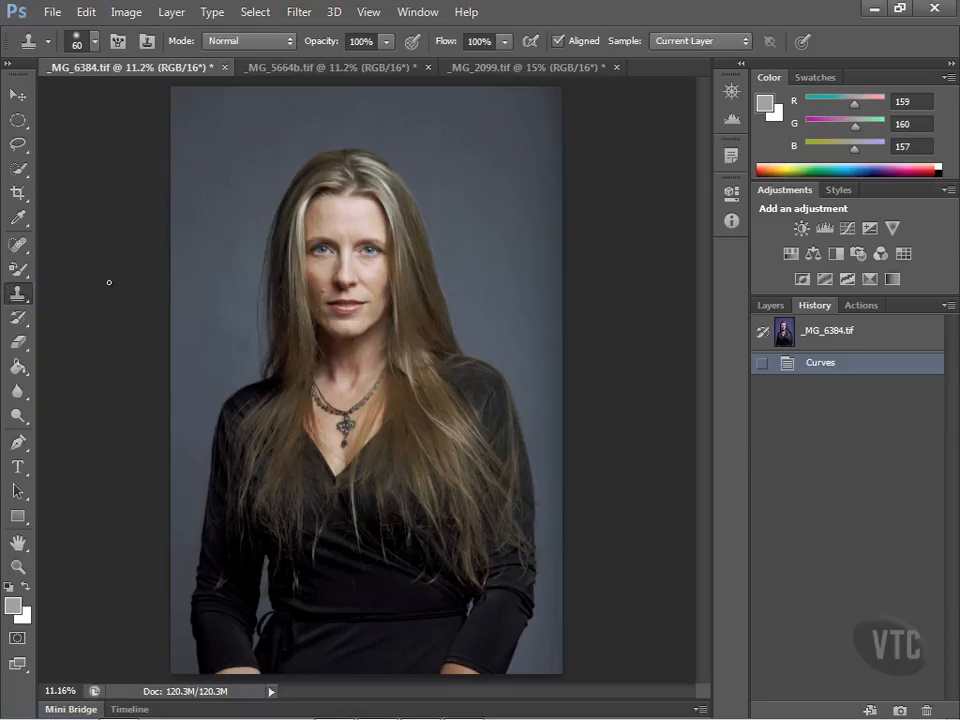
Step: Clone out the blemish on the left cheek between nose and hair, using clean skin sampled just above it
scroll(313, 287, up, 3)
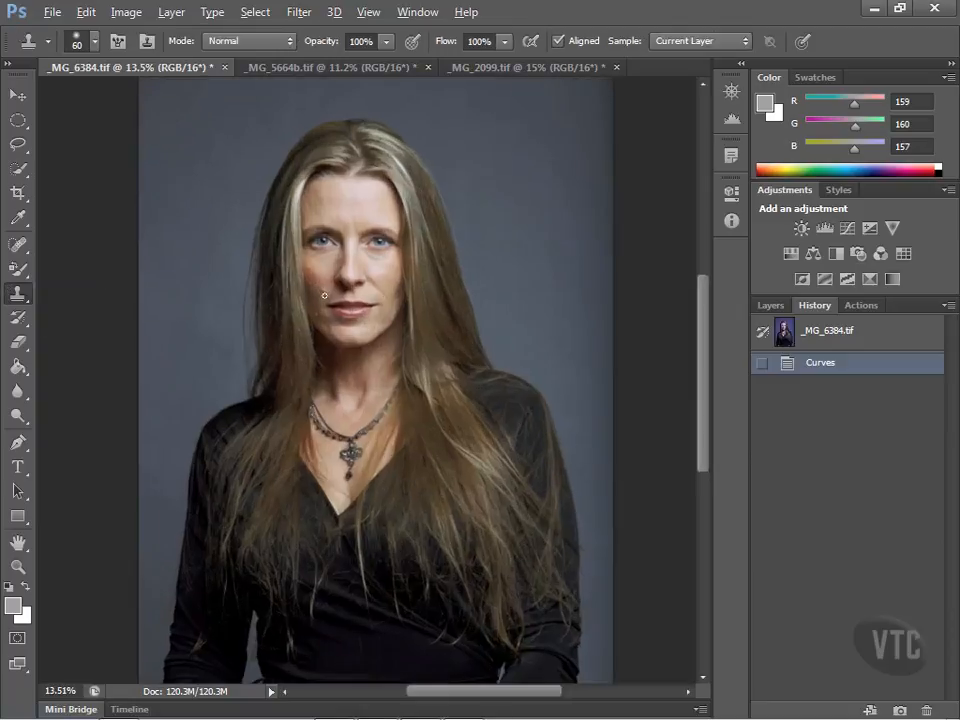
scroll(323, 294, up, 3)
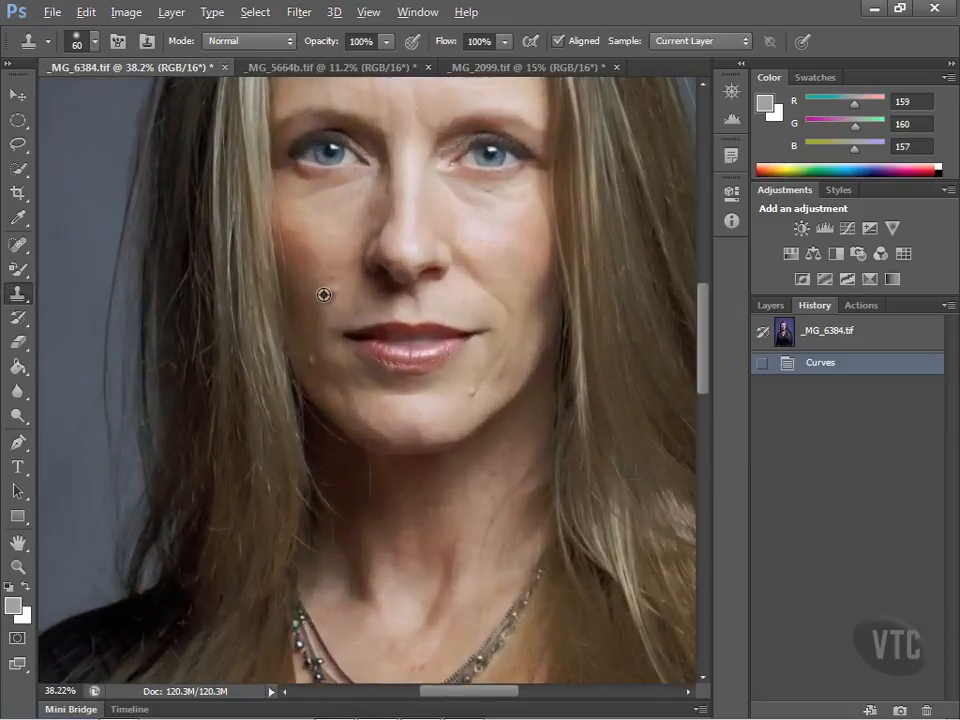
scroll(323, 294, up, 3)
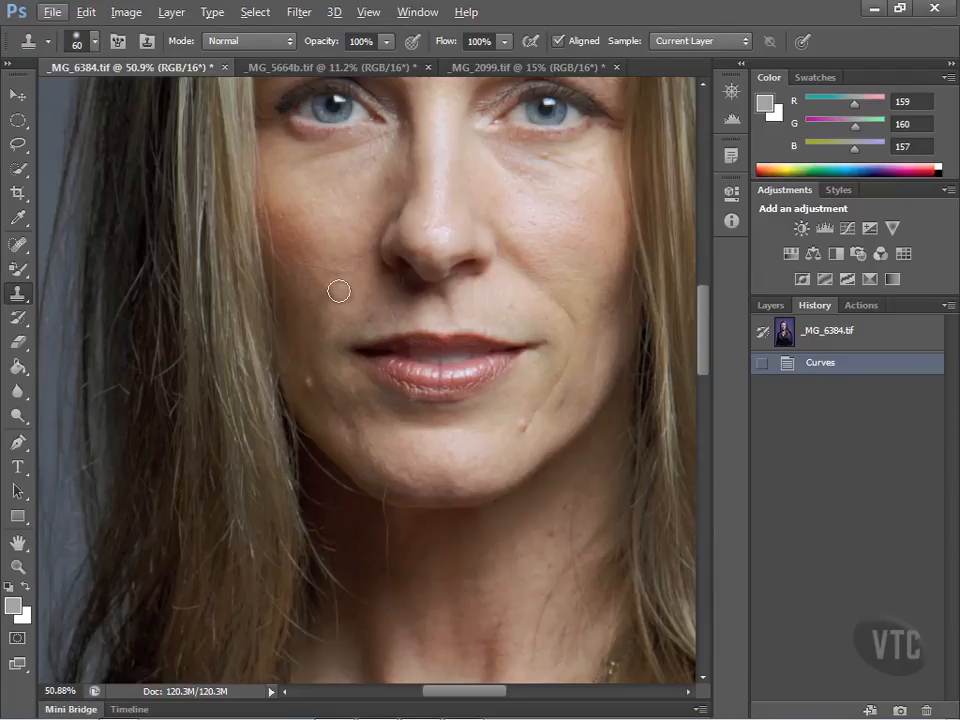
alt+click(316, 256)
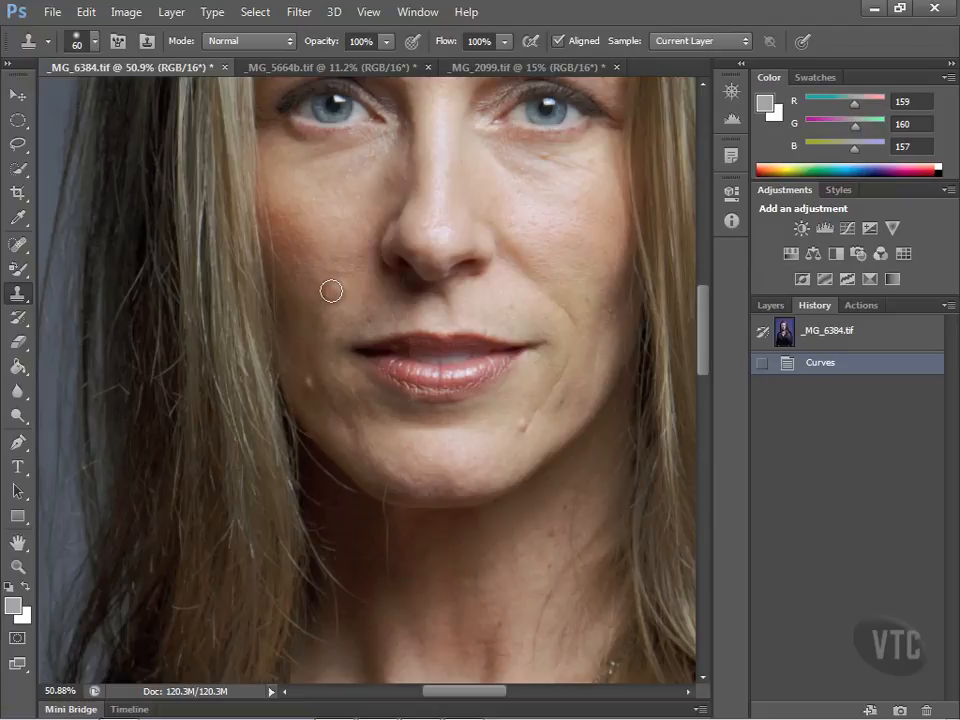
click(332, 288)
click(336, 286)
click(329, 291)
click(328, 291)
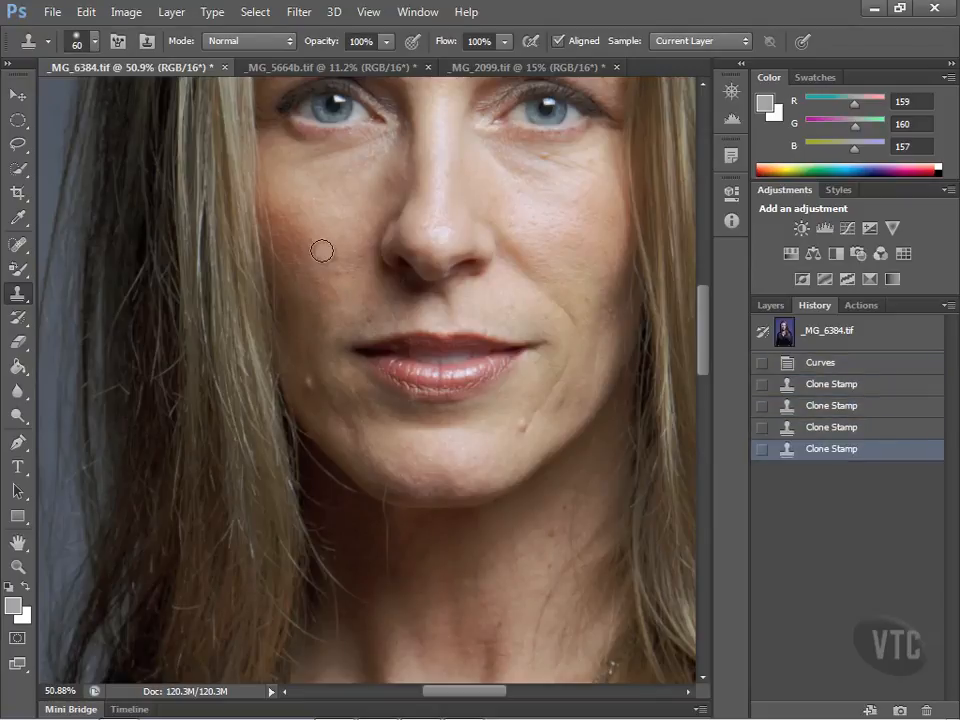
Step: Try to clone out the mole on the left lower cheek, using skin sampled just above it
alt+click(297, 345)
click(310, 382)
click(305, 381)
click(309, 275)
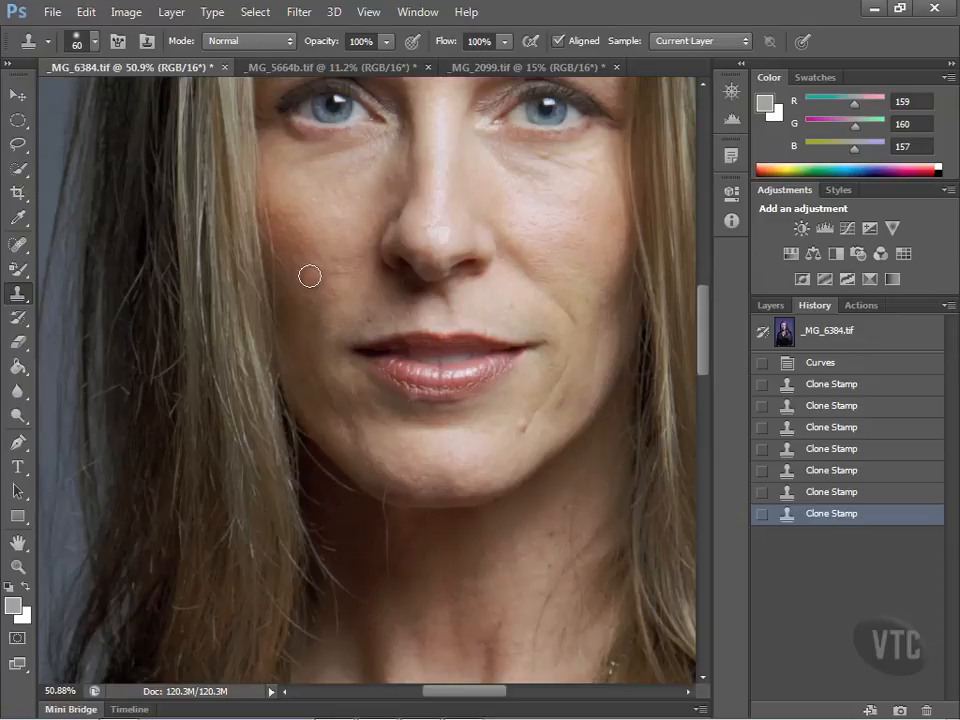
Step: Step back through the history to undo the clone strokes on the left lower cheek mole
click(855, 471)
click(851, 448)
click(848, 427)
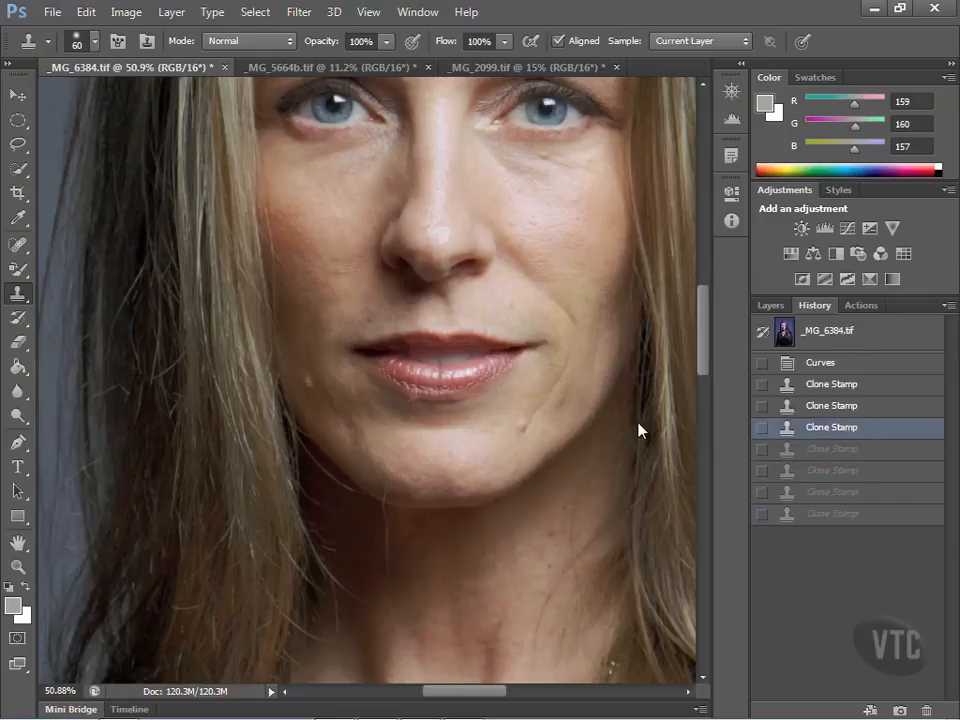
Step: Try covering the left lower cheek mole with brighter skin sampled between nose and mouth corner, and undo those strokes
alt+click(347, 299)
click(307, 384)
click(306, 378)
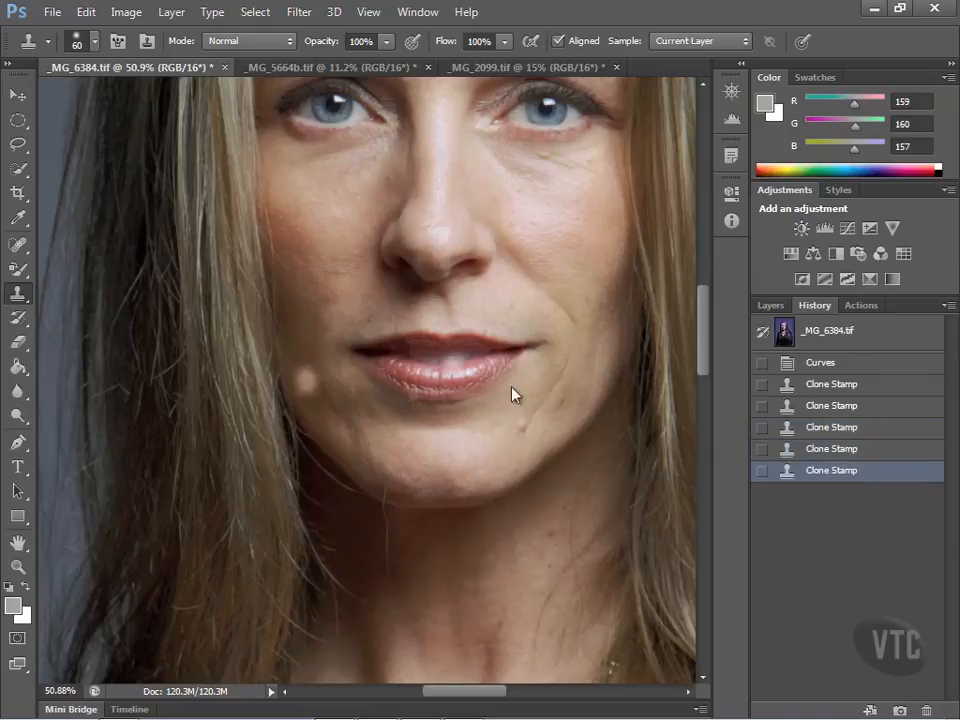
click(861, 431)
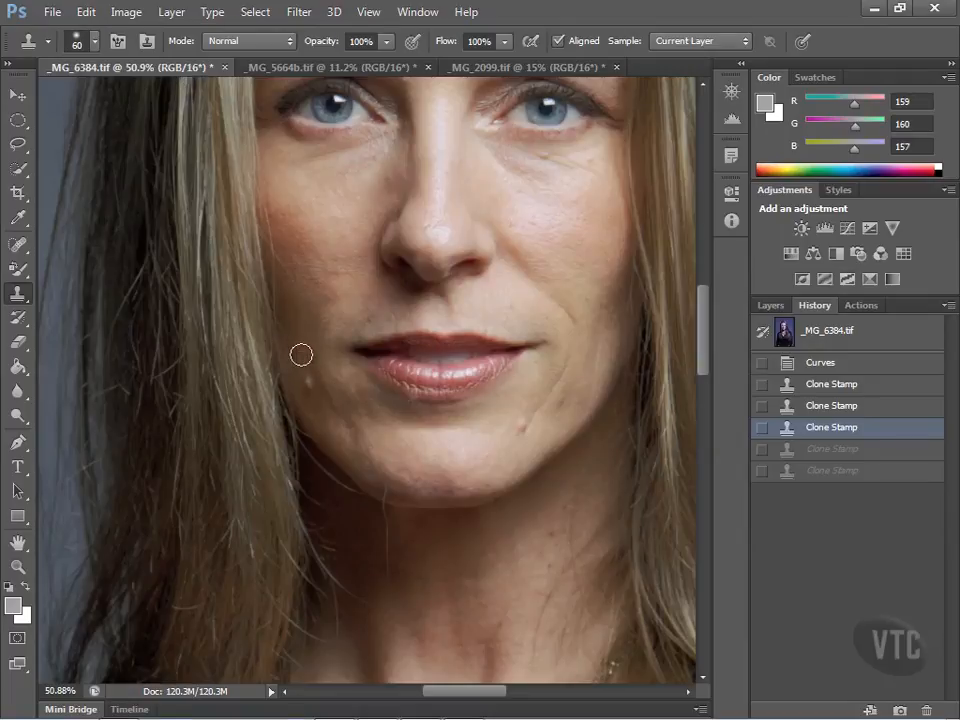
Step: Clone out the mole on the left lower cheek with matching skin from just above it
click(306, 390)
click(304, 379)
click(314, 389)
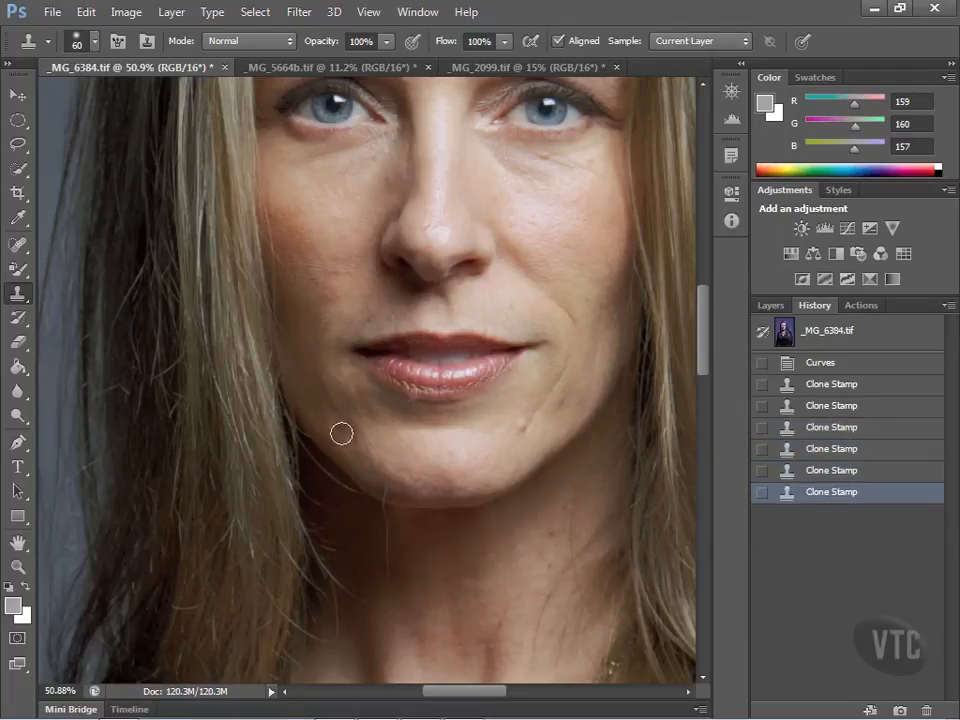
Step: Reduce the Clone Stamp brush size to 30 for retouching the thin stray hair below the chin
drag(701, 377, 702, 396)
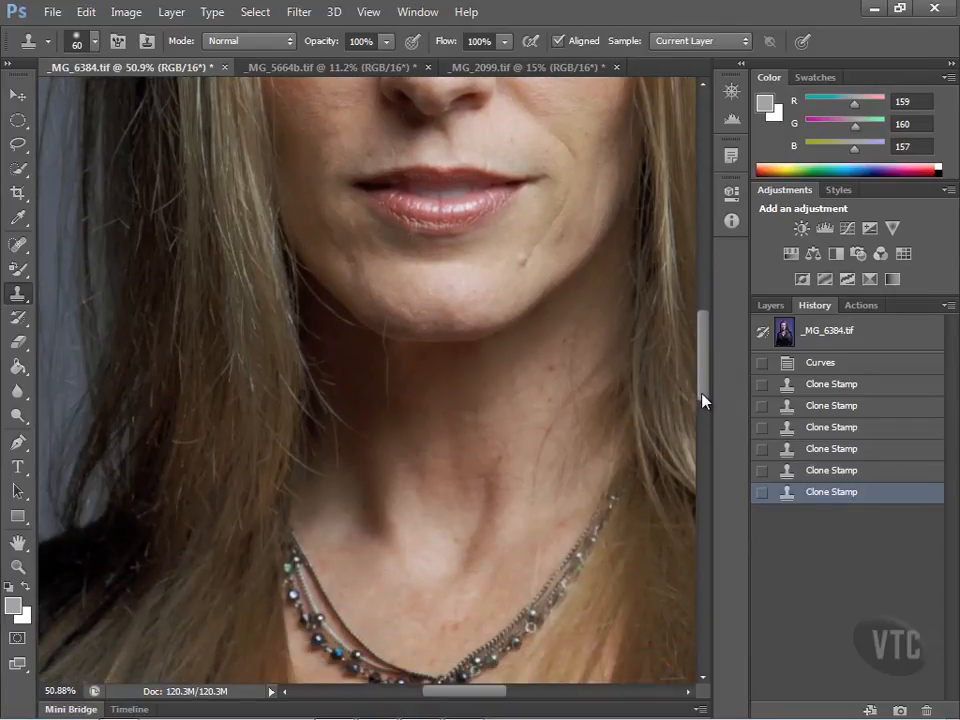
scroll(407, 349, up, 2)
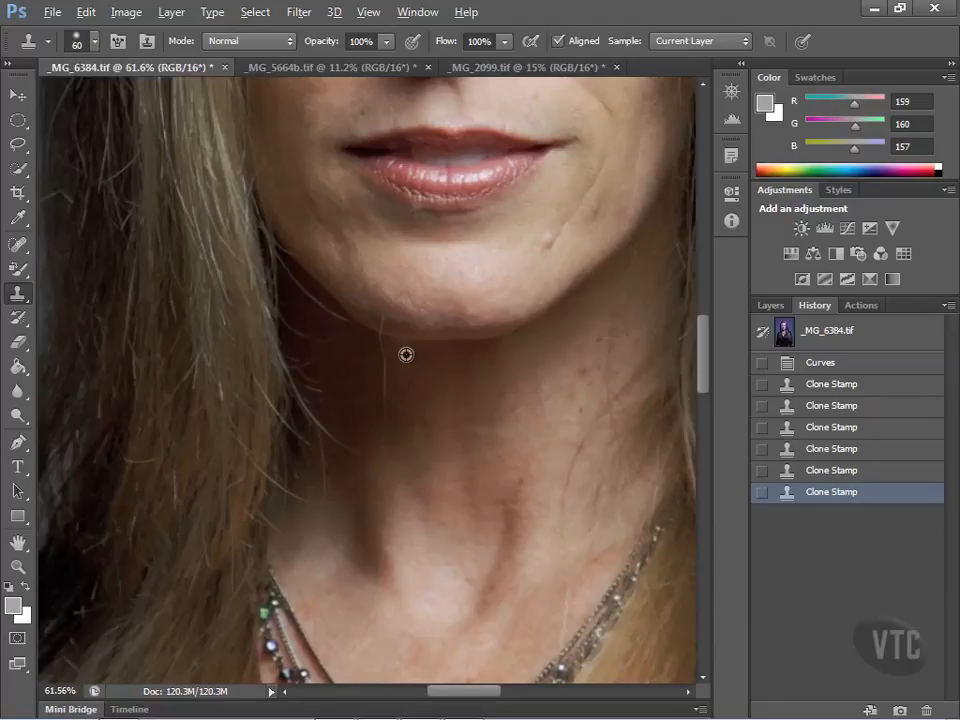
scroll(406, 354, up, 3)
scroll(406, 354, up, 2)
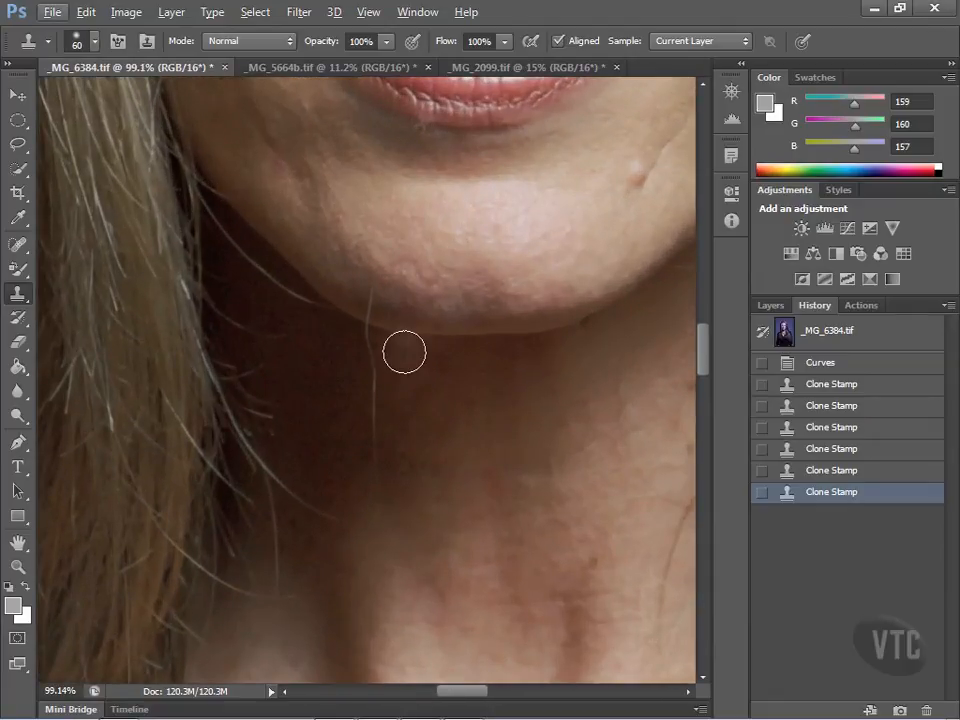
key(bracketleft)
key(bracketleft)
key(bracketleft)
key(bracketleft)
key(bracketleft)
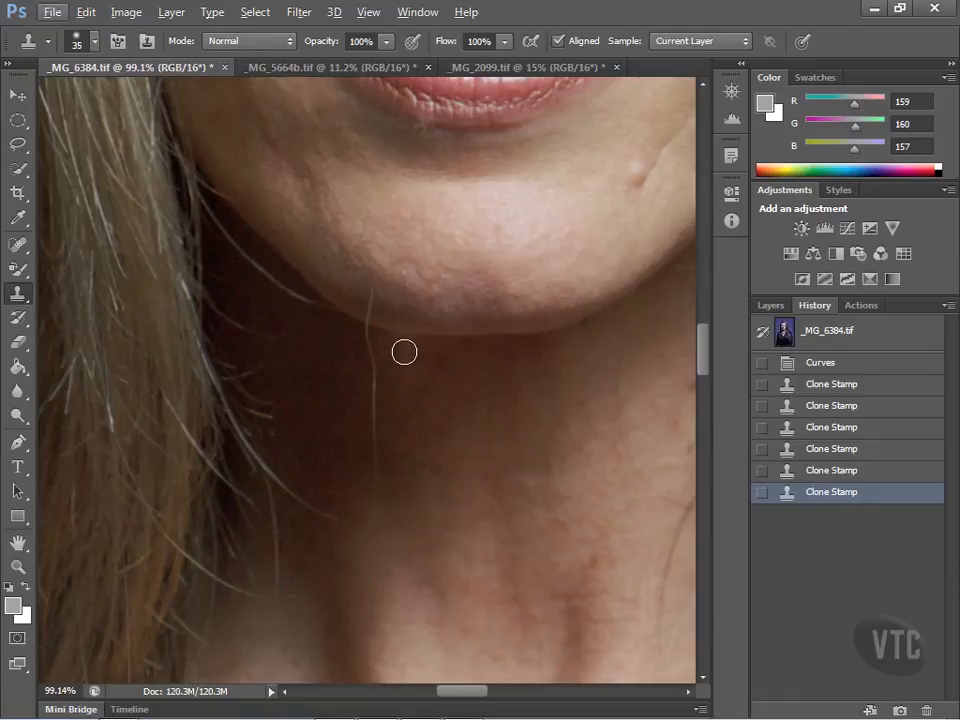
key(bracketleft)
Step: Sample along the chin's lower edge and clone out the stray hair crossing the chin, with the brush size at 35
key(alt)
key(alt)
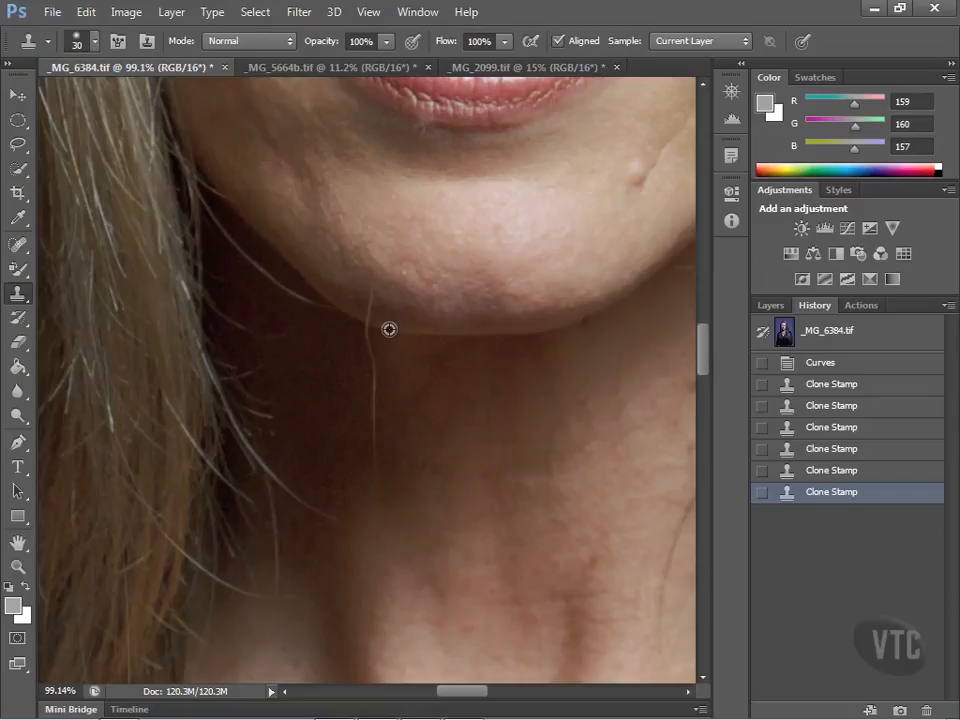
alt+click(389, 329)
key(bracketright)
click(368, 321)
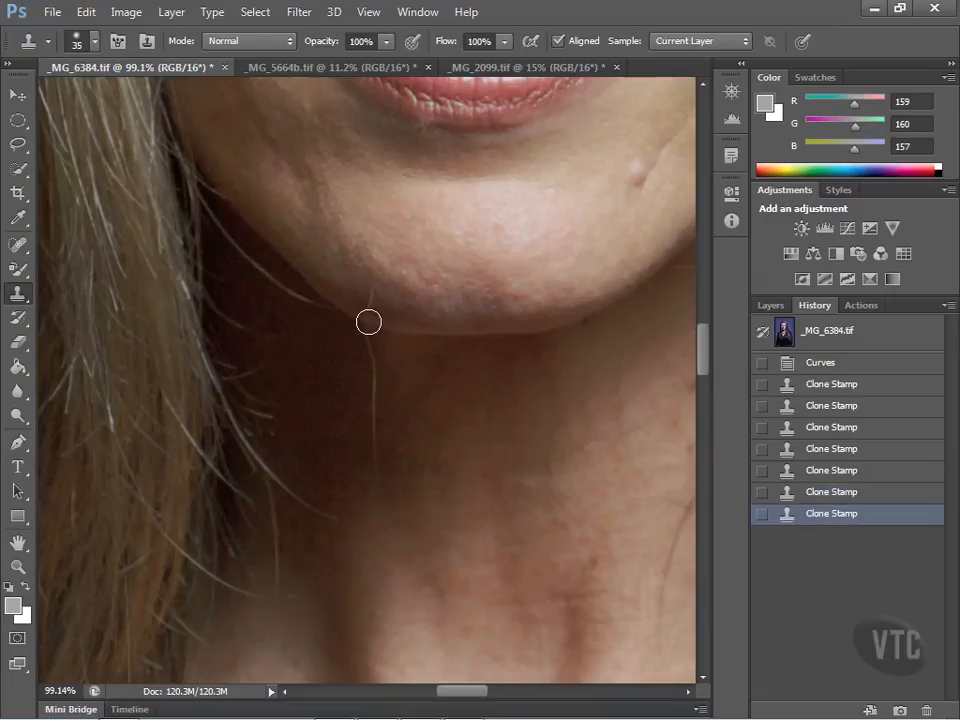
click(368, 321)
click(368, 321)
mouse_move(392, 319)
mouse_down()
mouse_move(396, 306)
mouse_move(375, 295)
mouse_up()
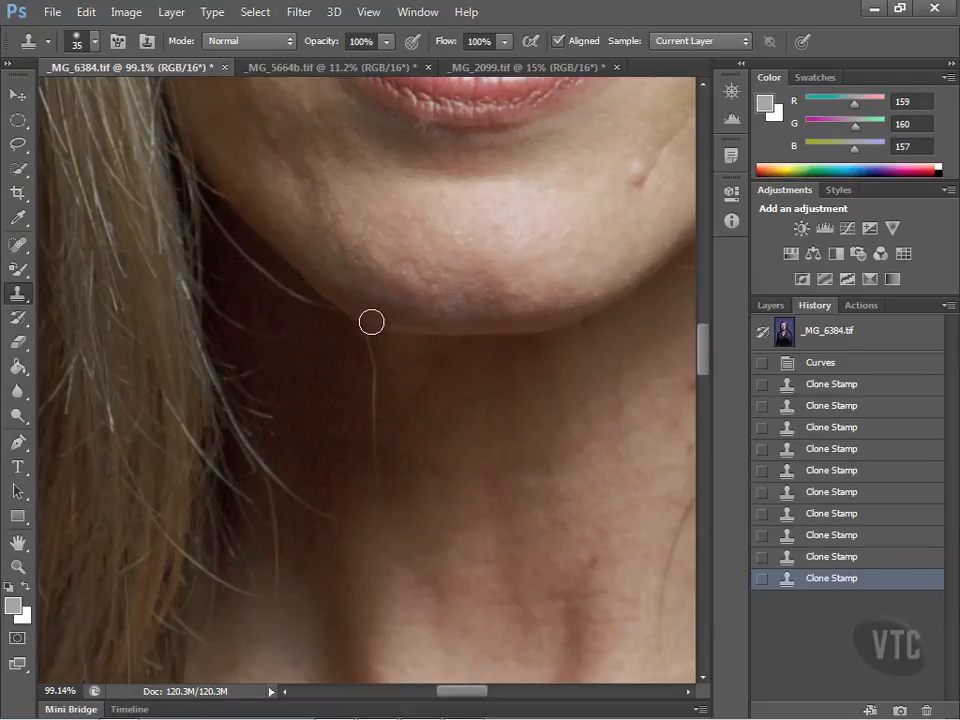
Step: Try to clone out the rest of the stray hair from the jawline down the neck at 100% opacity
click(369, 326)
click(369, 335)
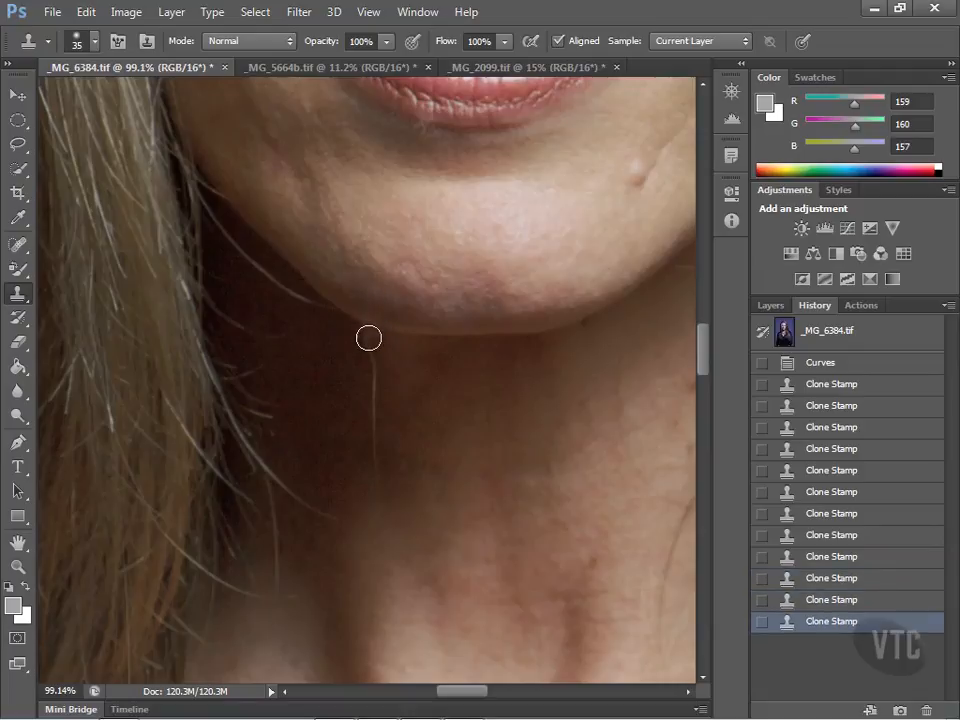
click(371, 342)
click(374, 352)
click(373, 364)
click(373, 378)
click(373, 389)
click(373, 396)
click(375, 404)
click(375, 431)
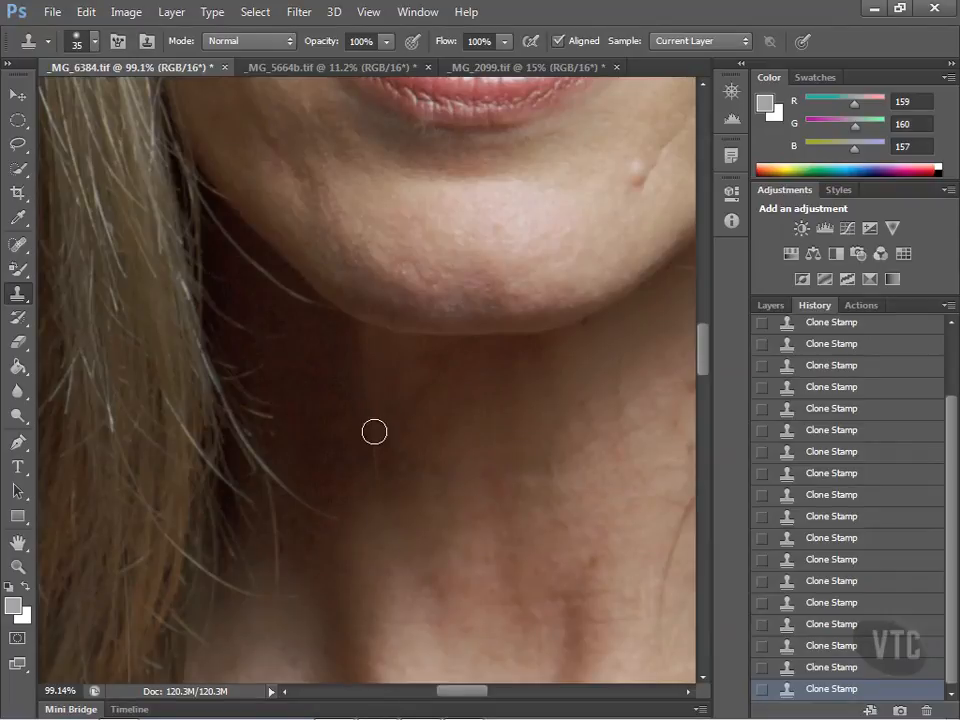
Step: Step back through the history to undo the clone strokes along the stray neck hair
click(828, 516)
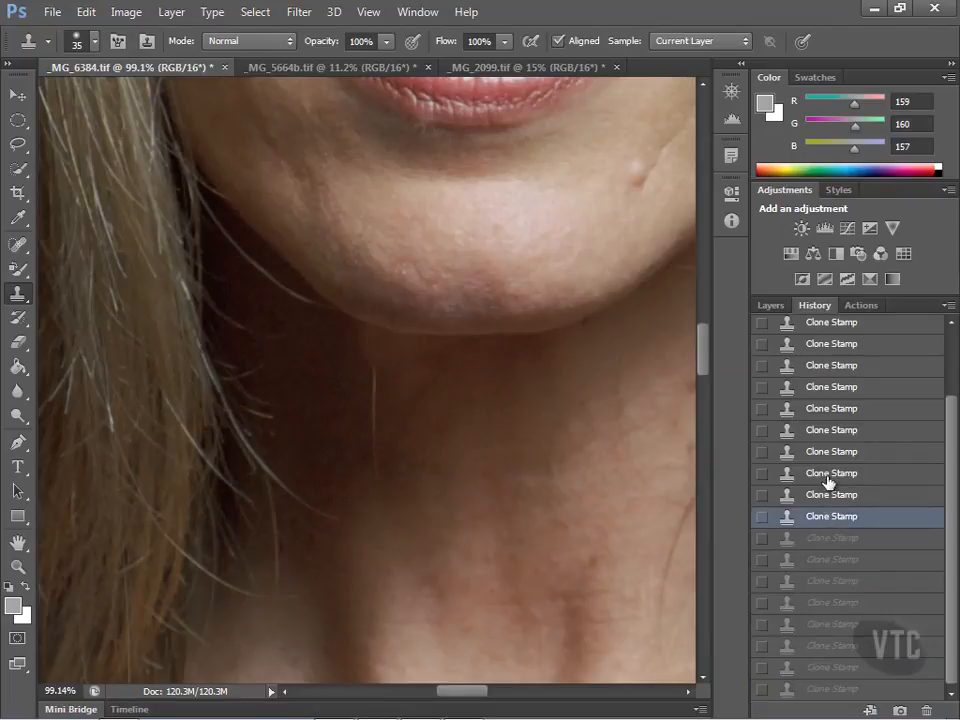
click(828, 474)
click(828, 452)
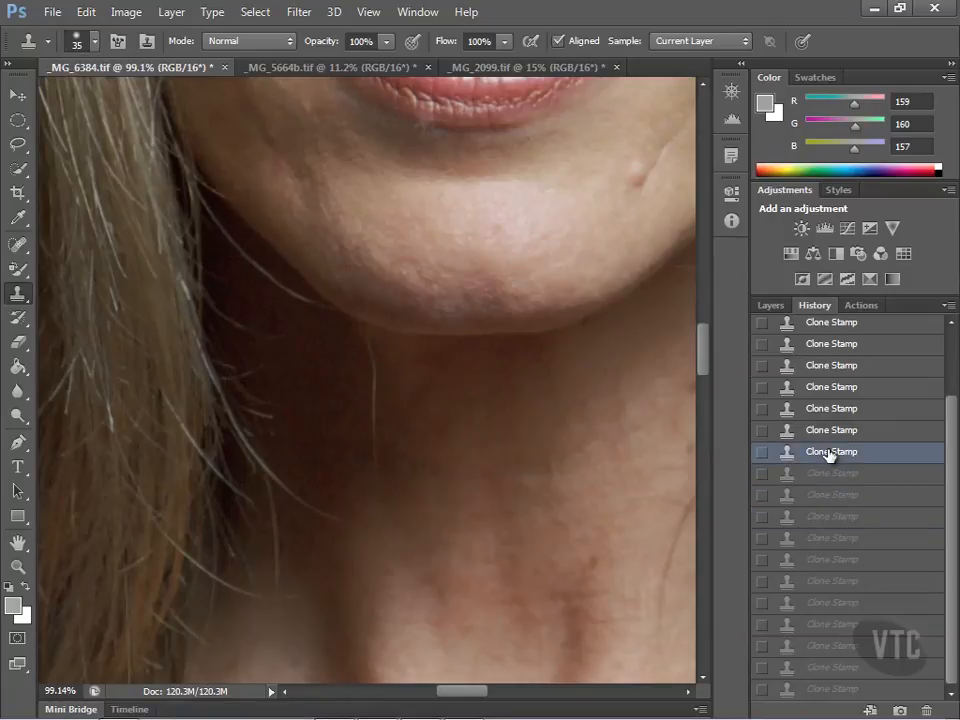
click(828, 431)
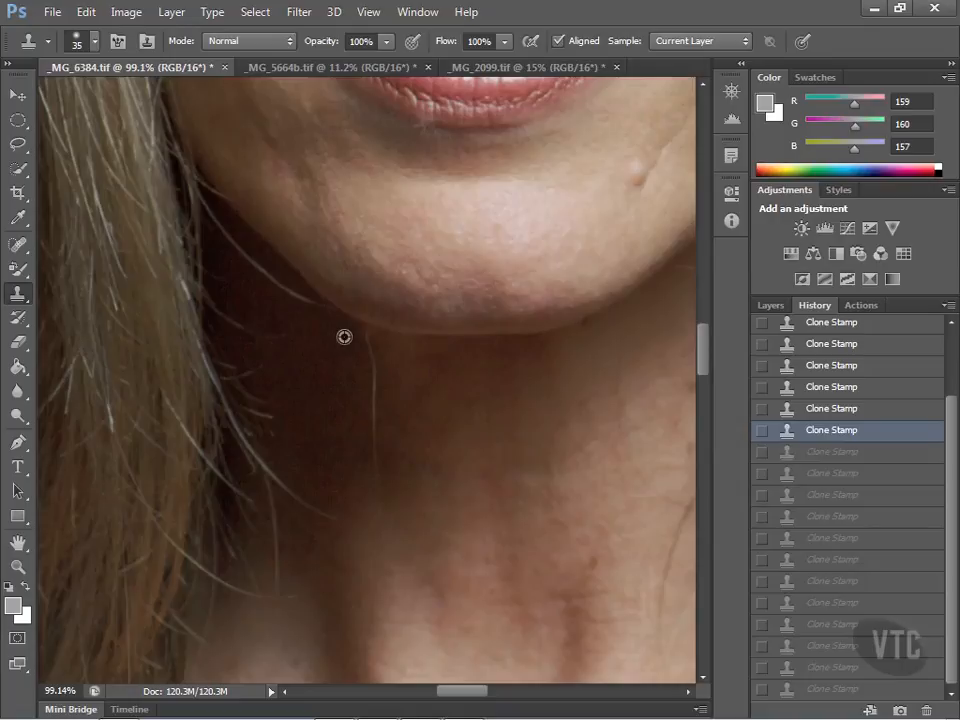
Step: Set the clone opacity to 66% and clone out the upper part of the stray hair below the chin
click(387, 42)
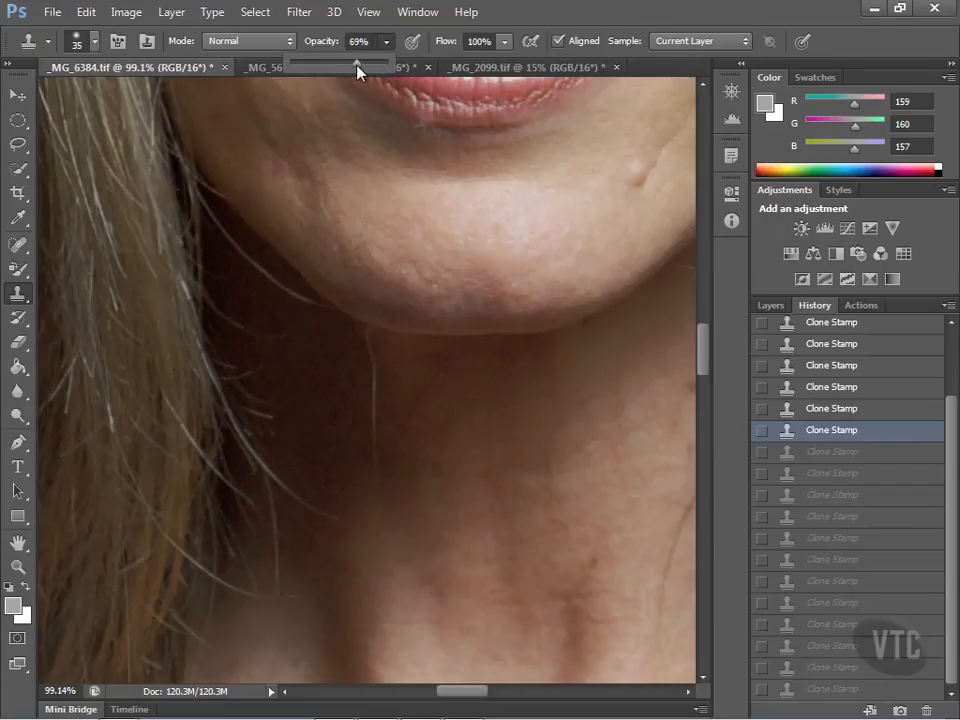
click(541, 20)
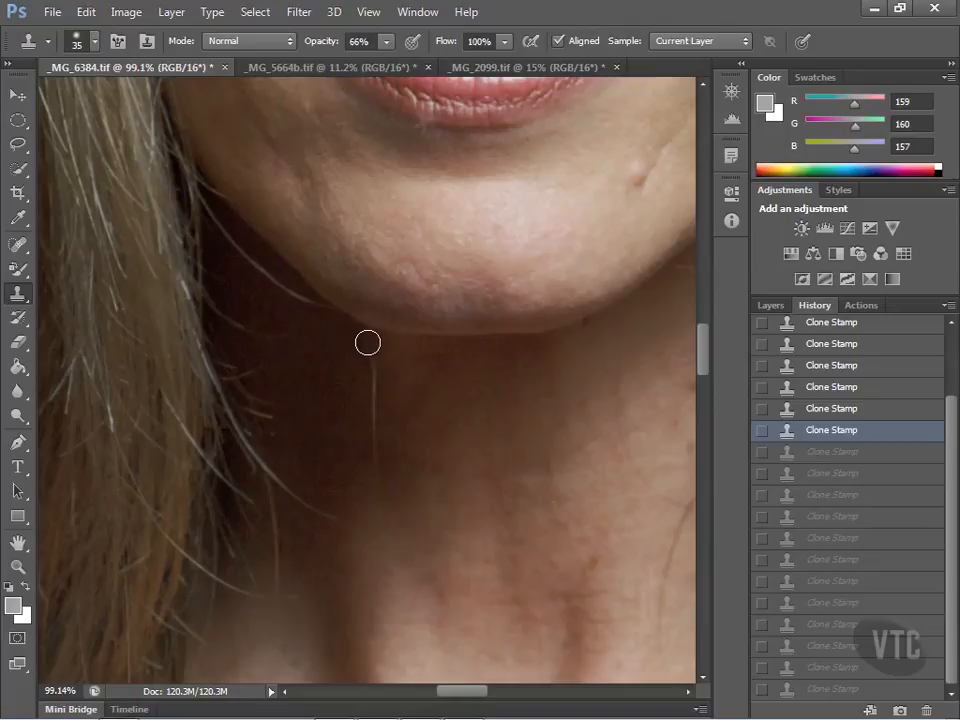
click(367, 344)
click(371, 351)
click(373, 366)
click(372, 374)
click(372, 382)
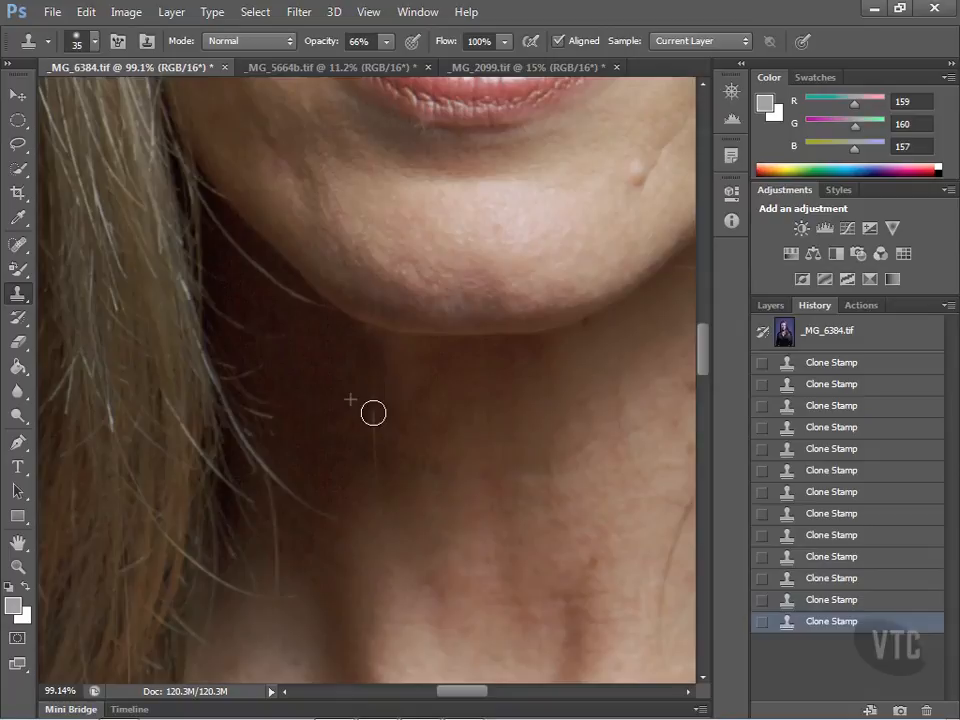
click(371, 405)
click(370, 386)
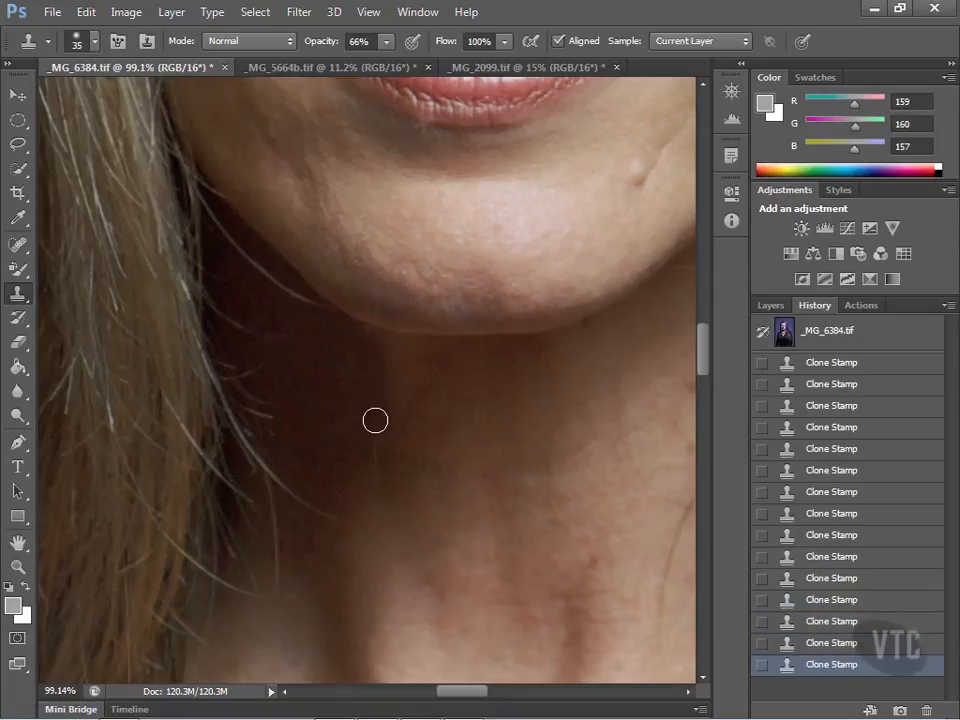
Step: Clone out the lower end of the stray neck hair, and step back through the history past the excess strokes
click(373, 420)
click(375, 437)
click(376, 476)
click(375, 445)
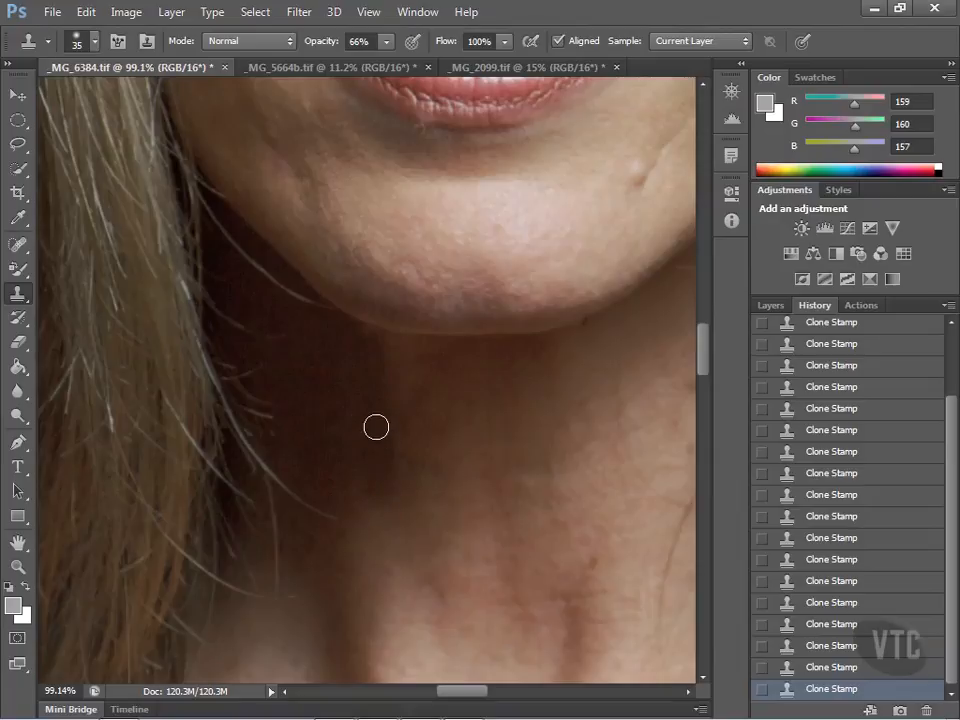
click(823, 538)
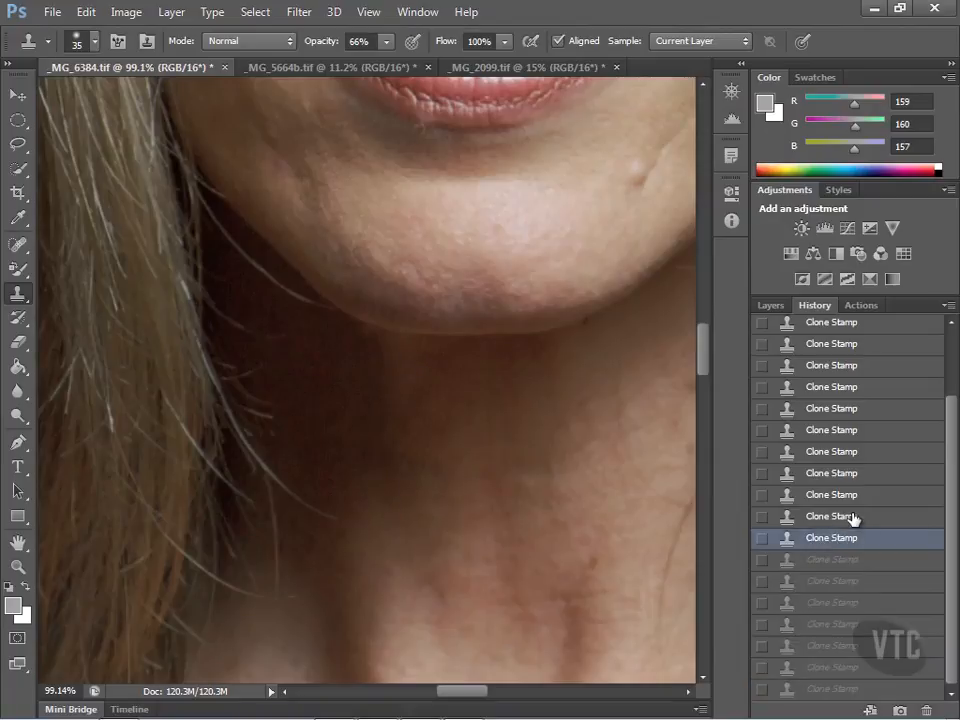
key(ctrl+alt+z)
Step: Clone out the stray hair strand along the left jawline with neck shadow sampled beside it, using brush size 30
click(366, 12)
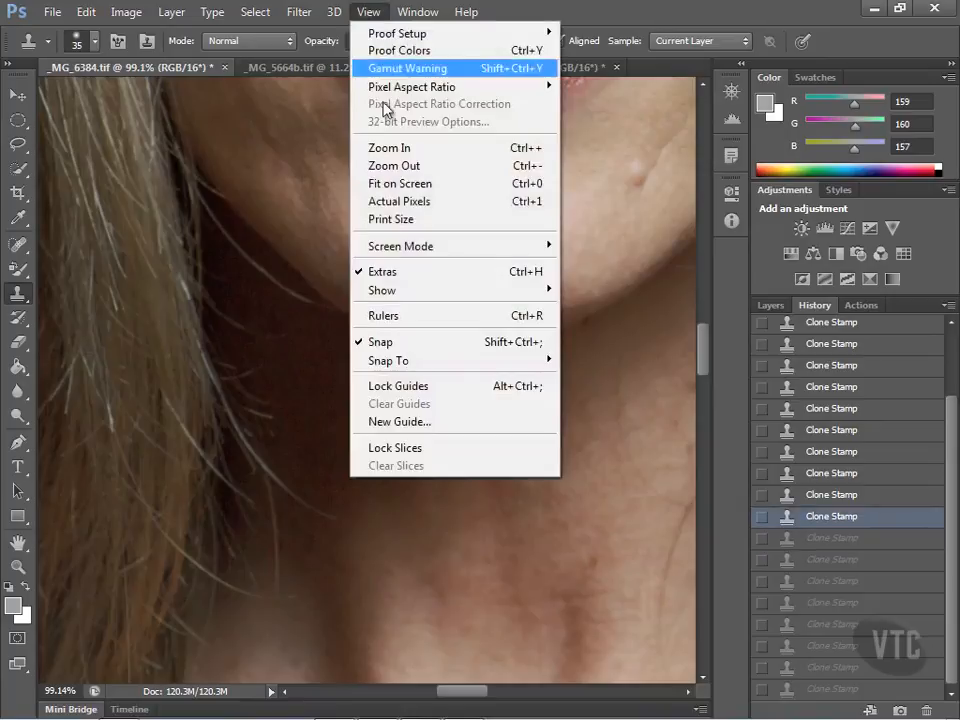
click(400, 184)
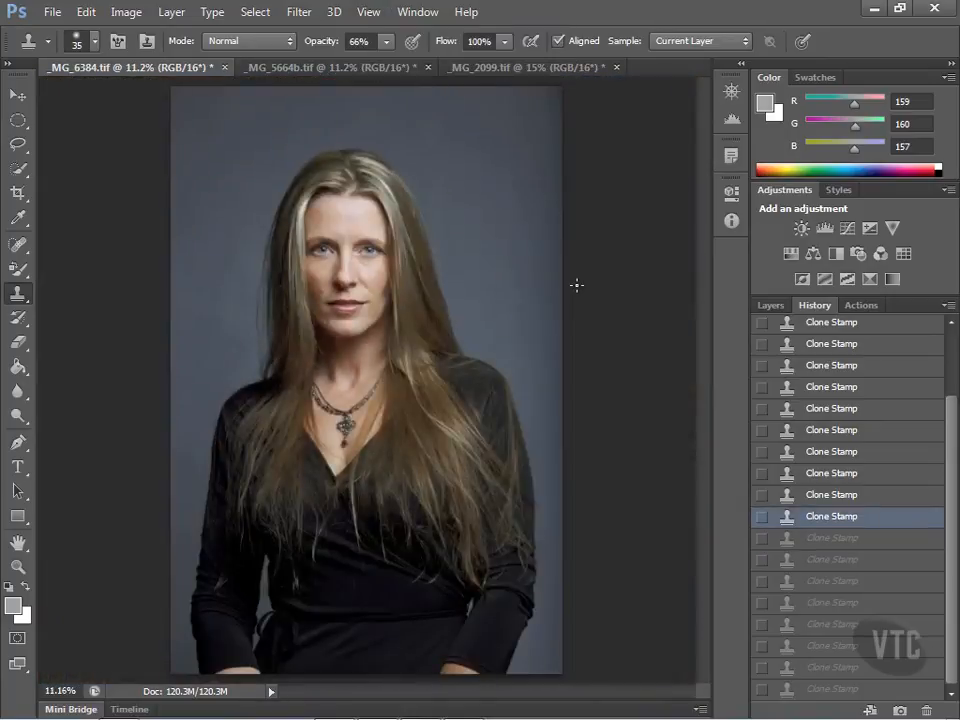
scroll(335, 328, up, 5)
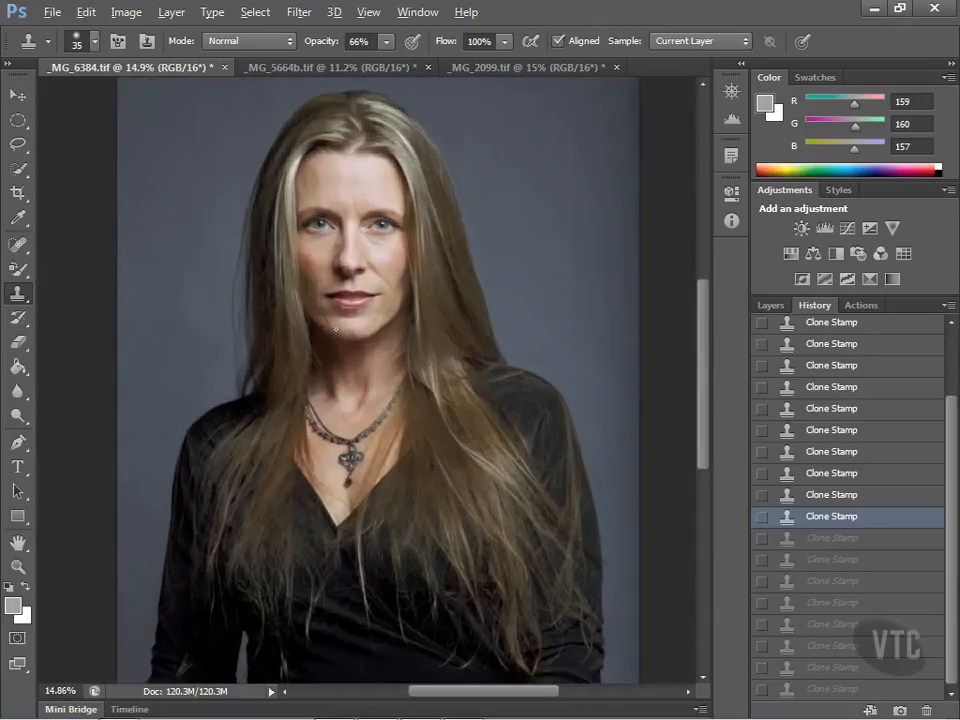
scroll(335, 322, up, 4)
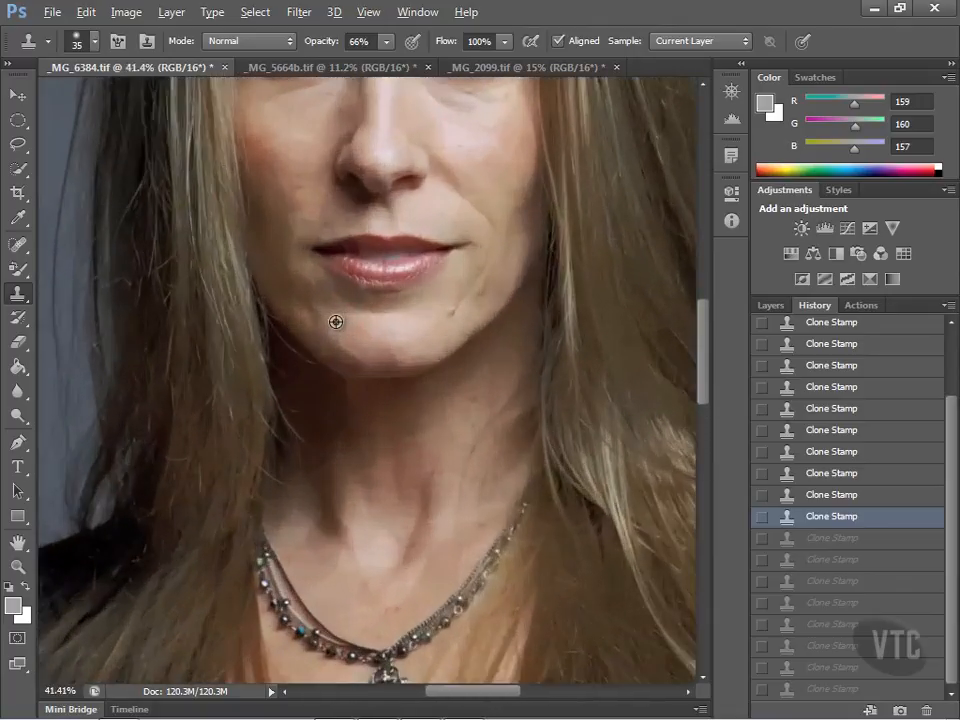
scroll(335, 320, up, 1)
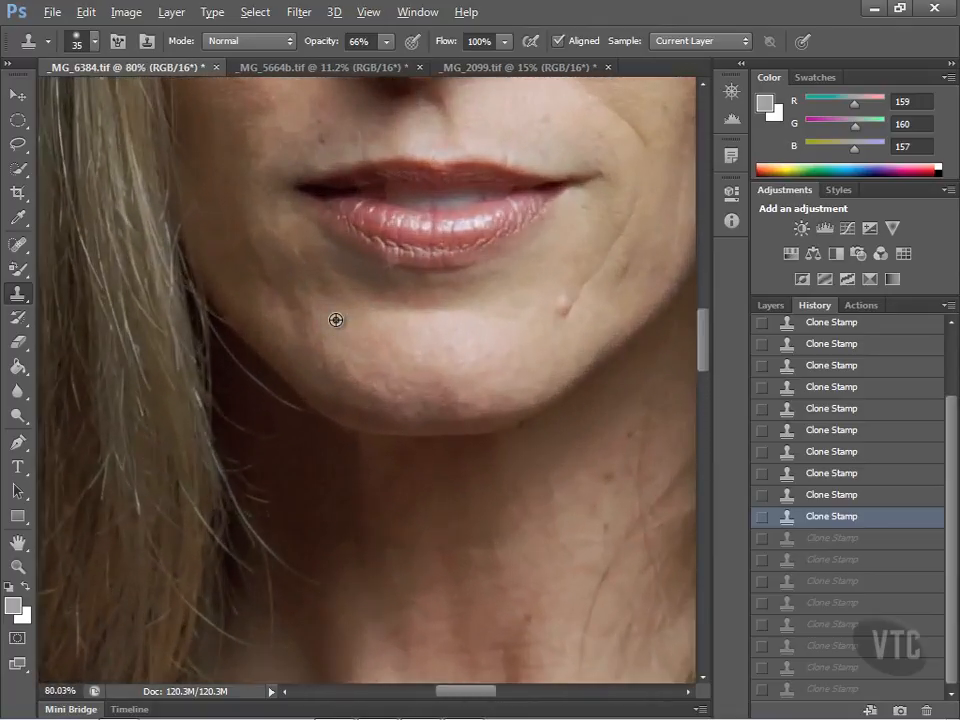
alt+click(227, 385)
key(bracketright)
key(bracketleft)
mouse_move(223, 341)
mouse_down()
mouse_move(275, 399)
mouse_move(228, 351)
mouse_move(279, 400)
mouse_up()
drag(276, 397, 302, 420)
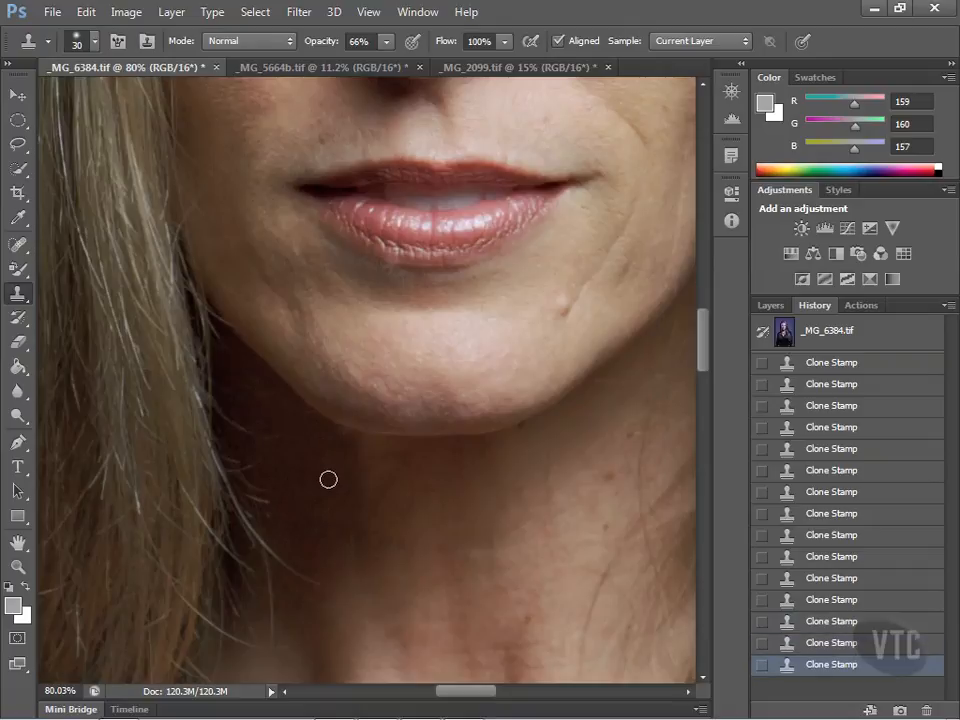